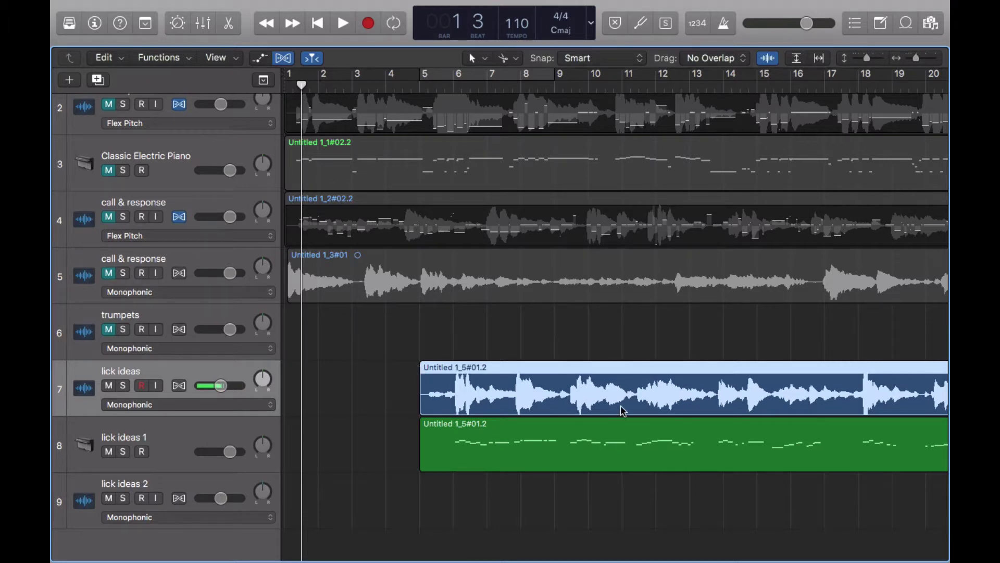
Step: Set the lick ideas track's flex mode to Flex Pitch
scroll(520, 391, down, 5)
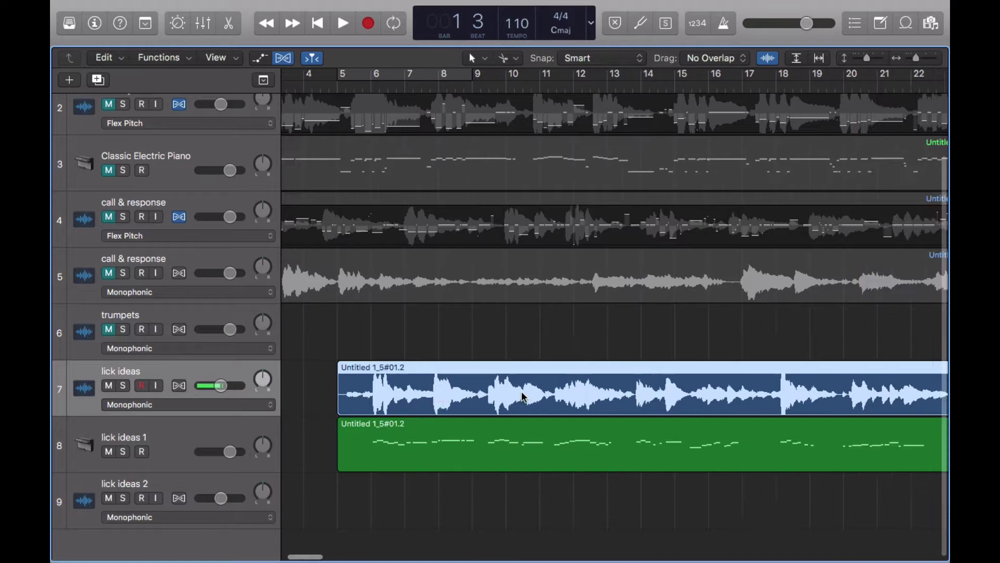
scroll(521, 392, up, 5)
scroll(521, 392, up, 2)
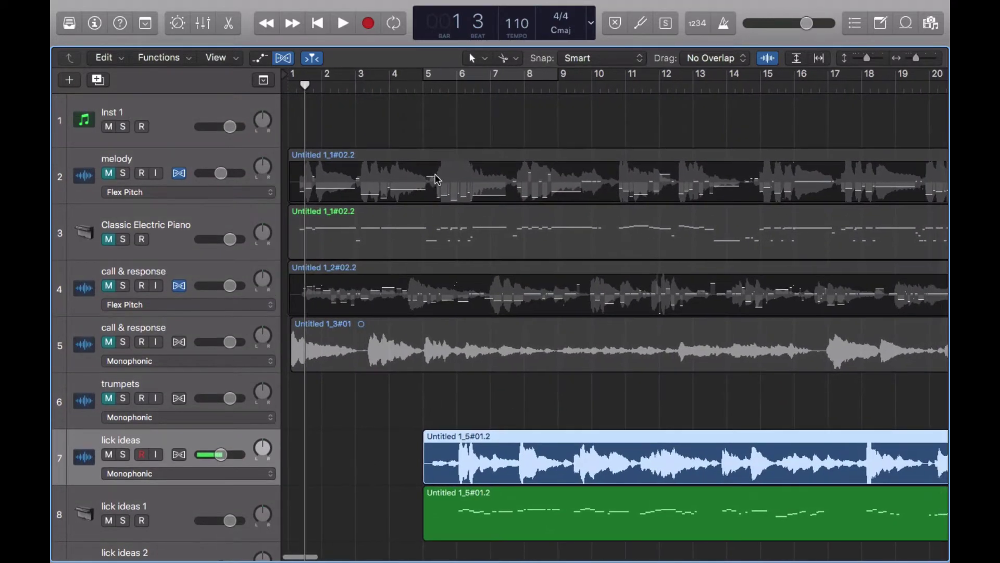
scroll(192, 233, down, 2)
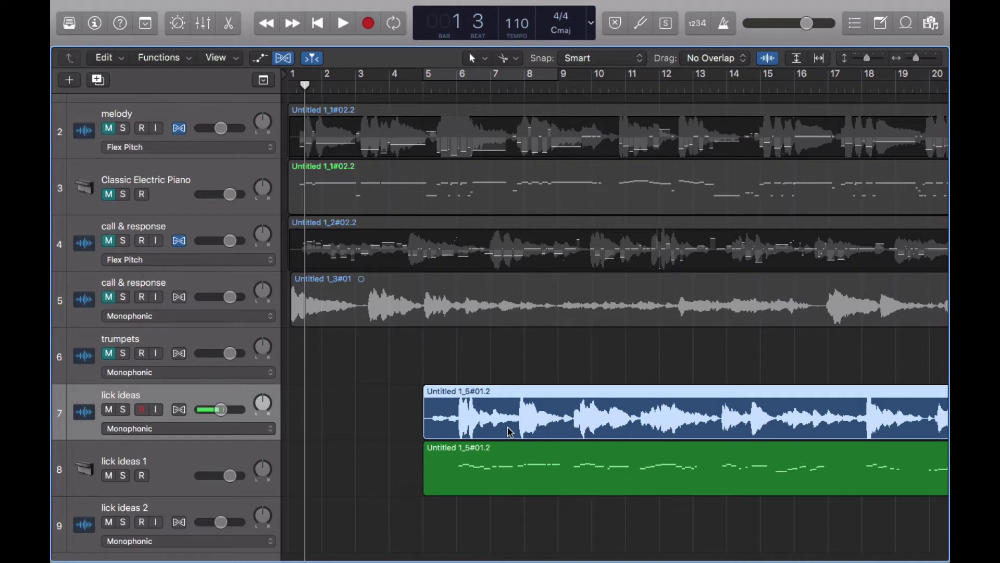
click(260, 432)
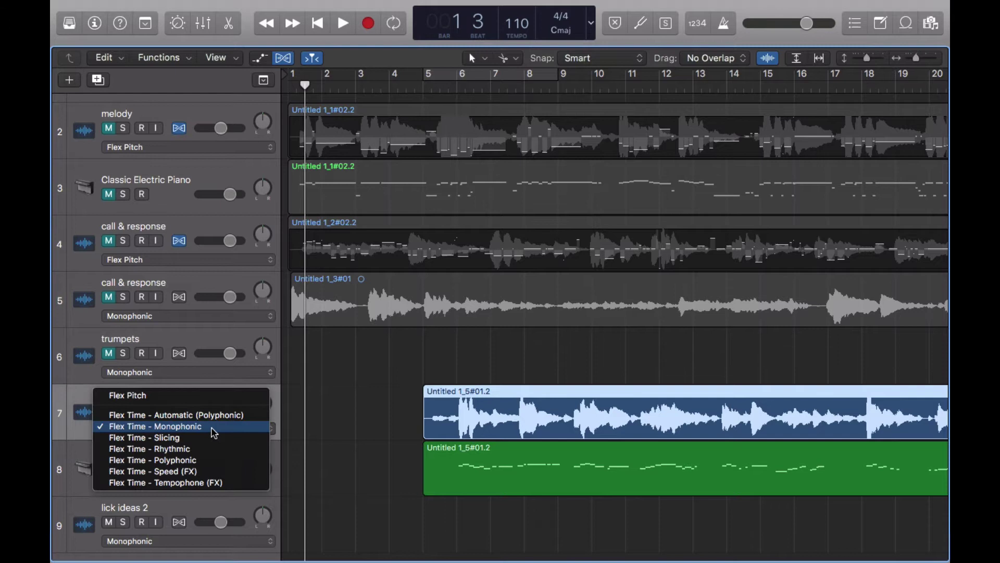
click(182, 397)
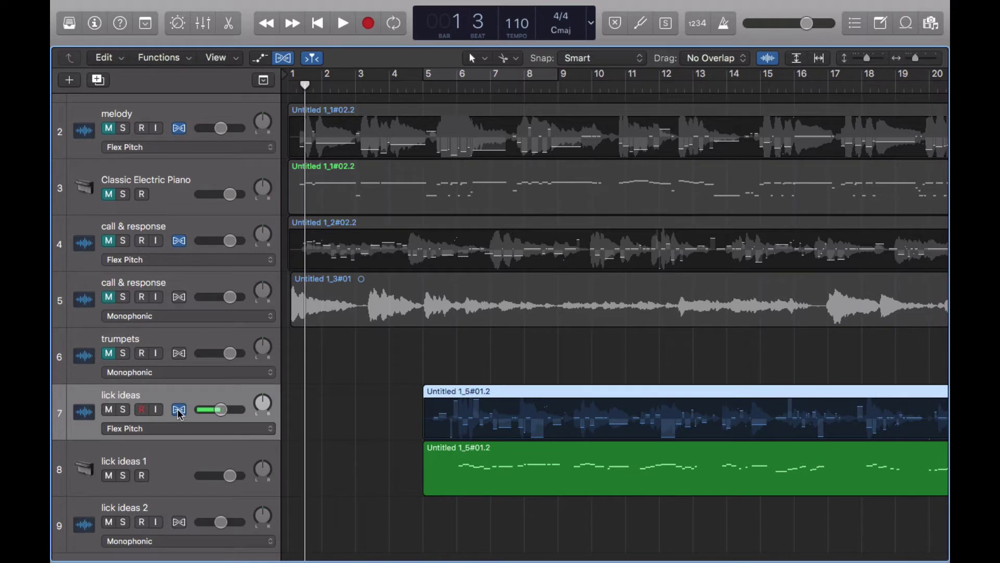
Step: Toggle the track's Flex off and back on to compare the waveform with detected pitch notes
click(179, 410)
click(177, 411)
scroll(514, 421, right, 3)
scroll(509, 417, down, 2)
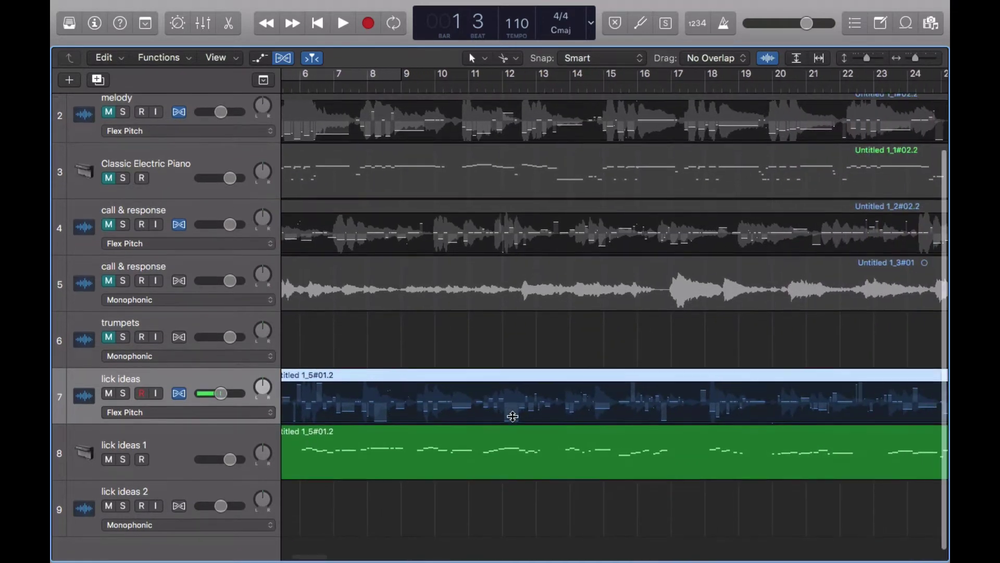
scroll(365, 403, left, 1)
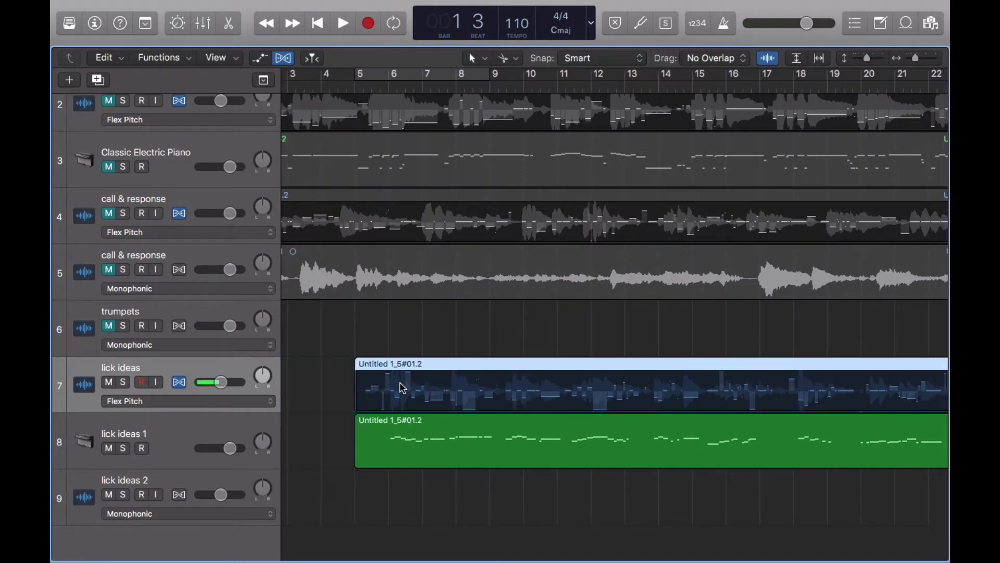
Step: Open the lick ideas region in the editor's Flex Pitch note view
double_click(401, 386)
click(485, 216)
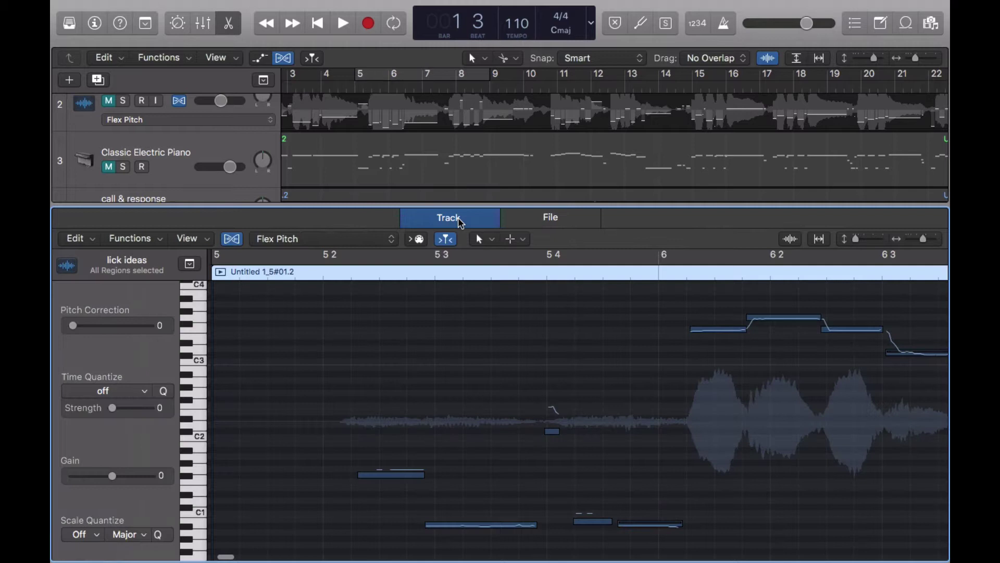
scroll(376, 491, down, 5)
Step: Select a detected pitch note and browse the notes over the waveform
click(496, 384)
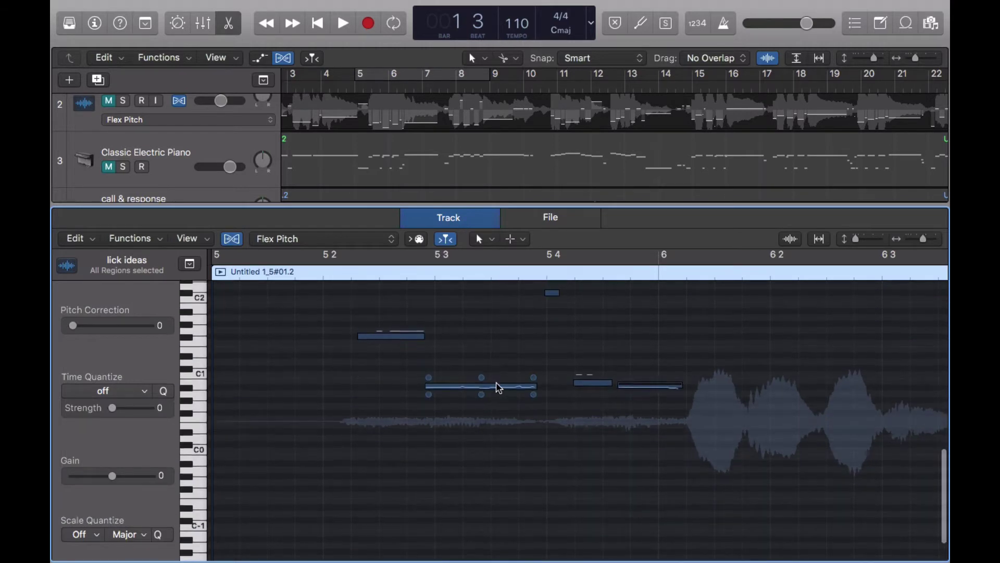
scroll(495, 384, up, 5)
scroll(496, 384, right, 5)
scroll(496, 386, up, 2)
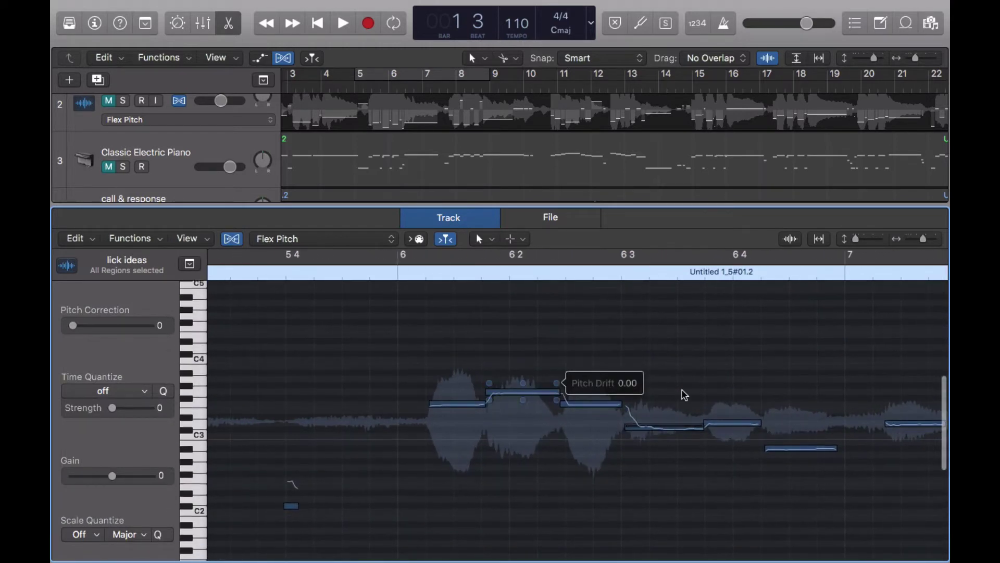
scroll(683, 394, right, 5)
scroll(684, 395, left, 5)
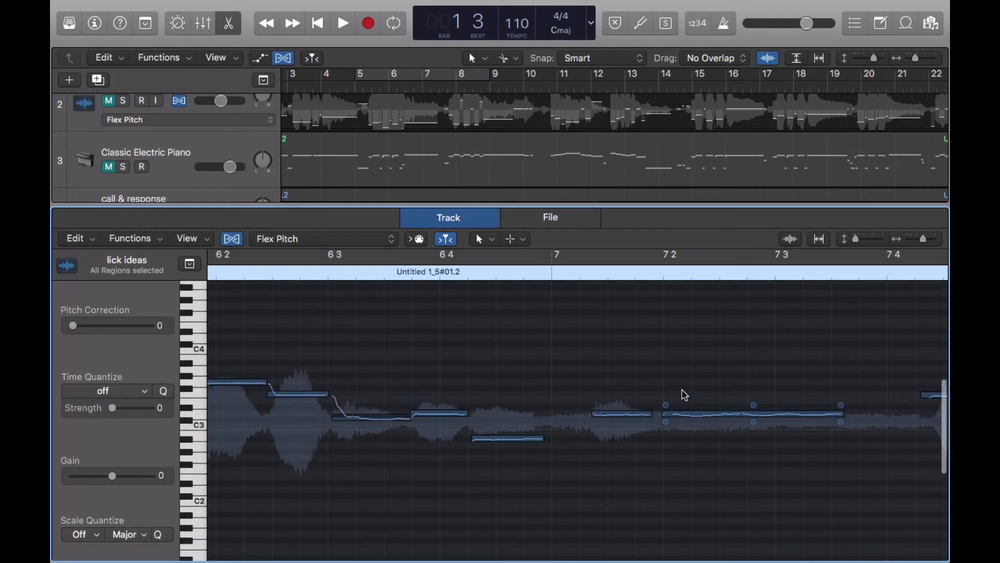
scroll(684, 395, up, 2)
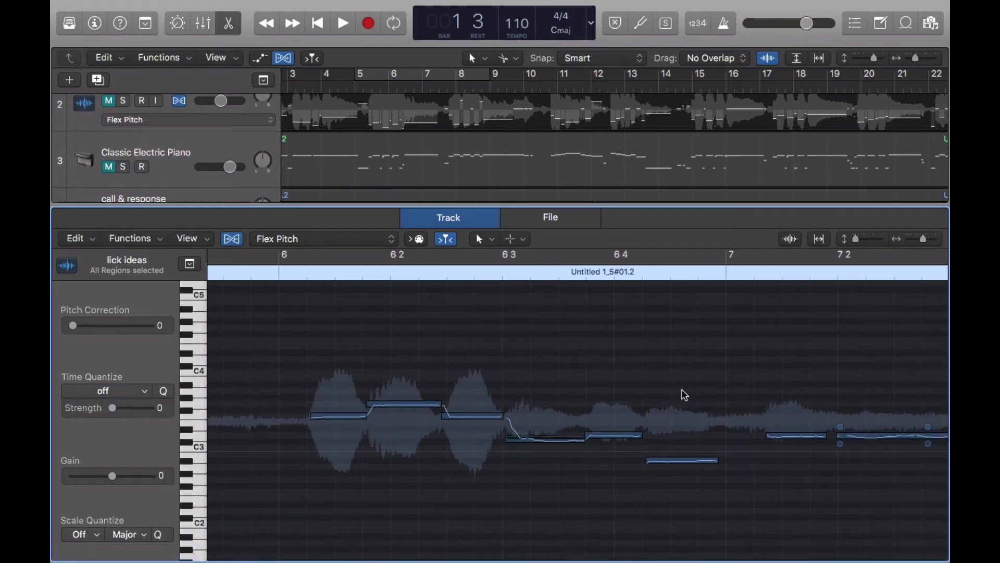
scroll(446, 431, down, 5)
scroll(324, 437, left, 4)
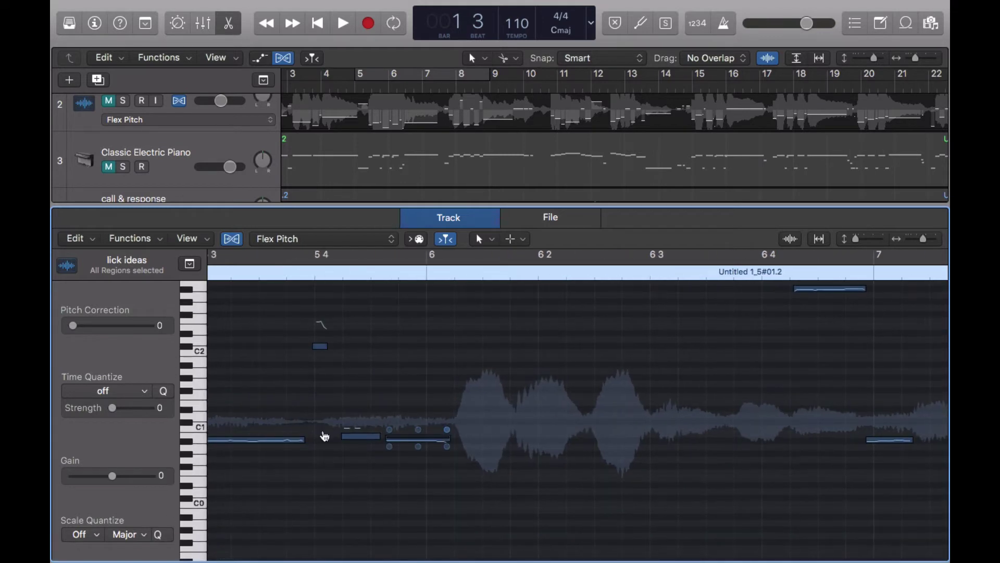
scroll(324, 436, left, 3)
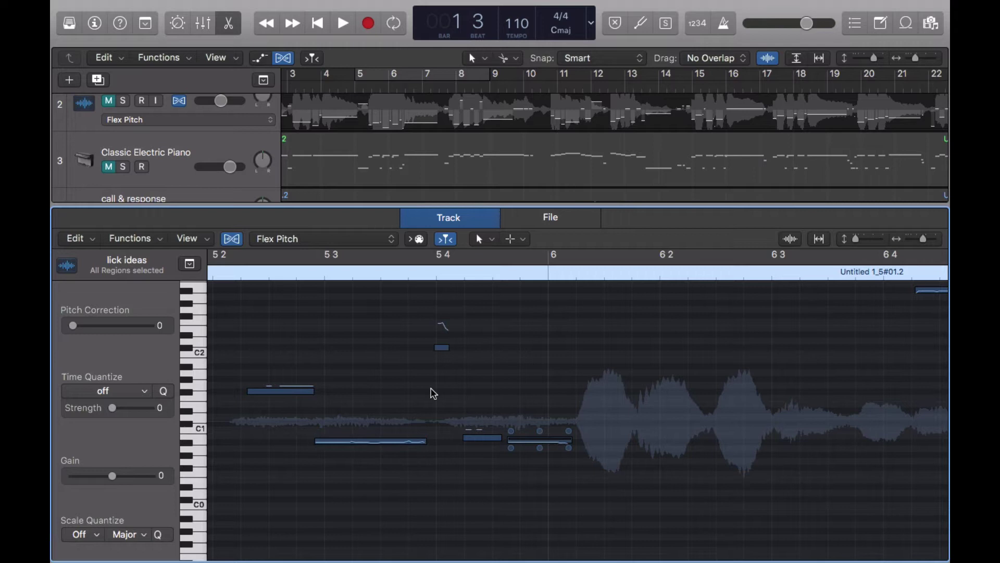
scroll(411, 396, up, 3)
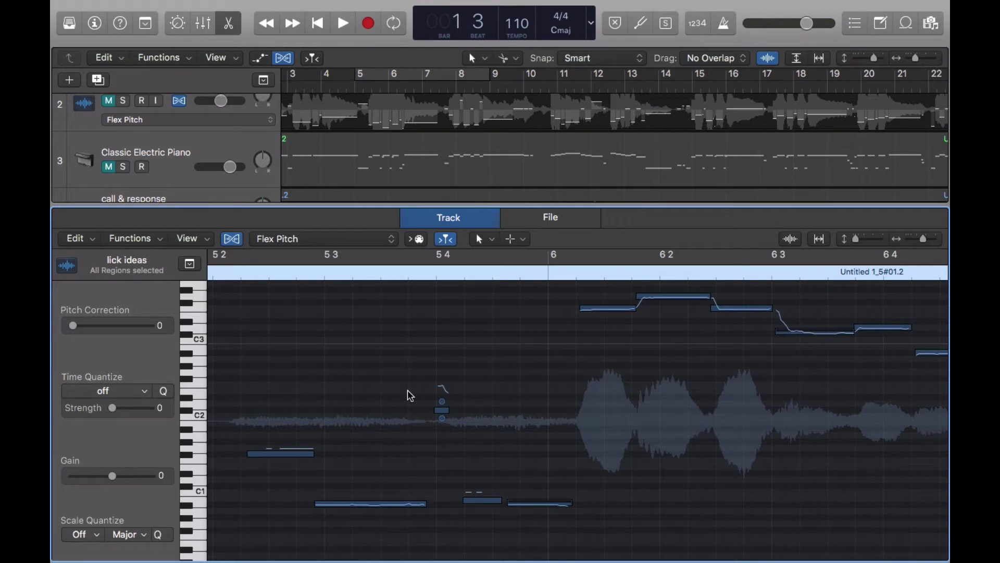
scroll(409, 395, up, 3)
scroll(743, 364, up, 3)
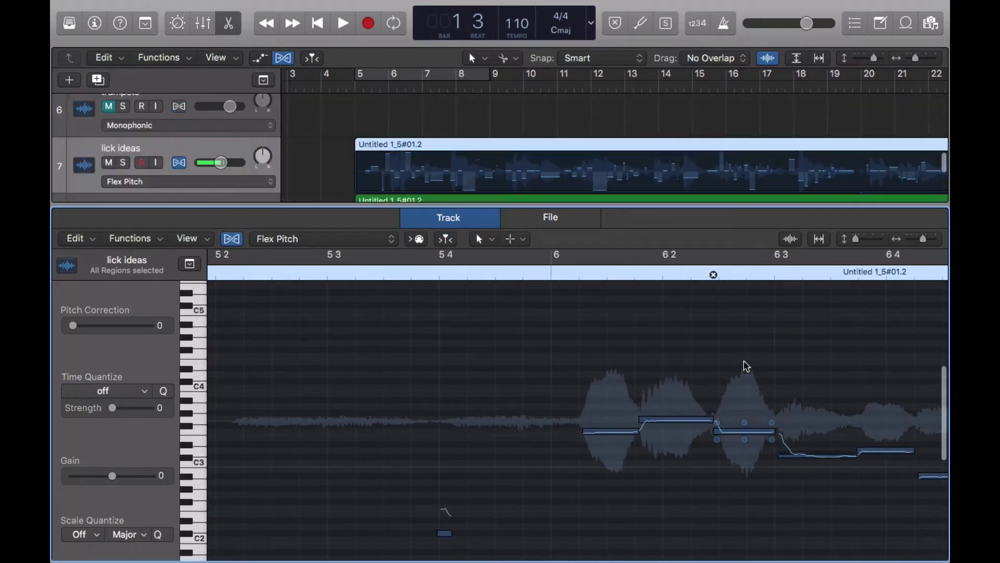
scroll(745, 365, right, 3)
scroll(745, 365, down, 1)
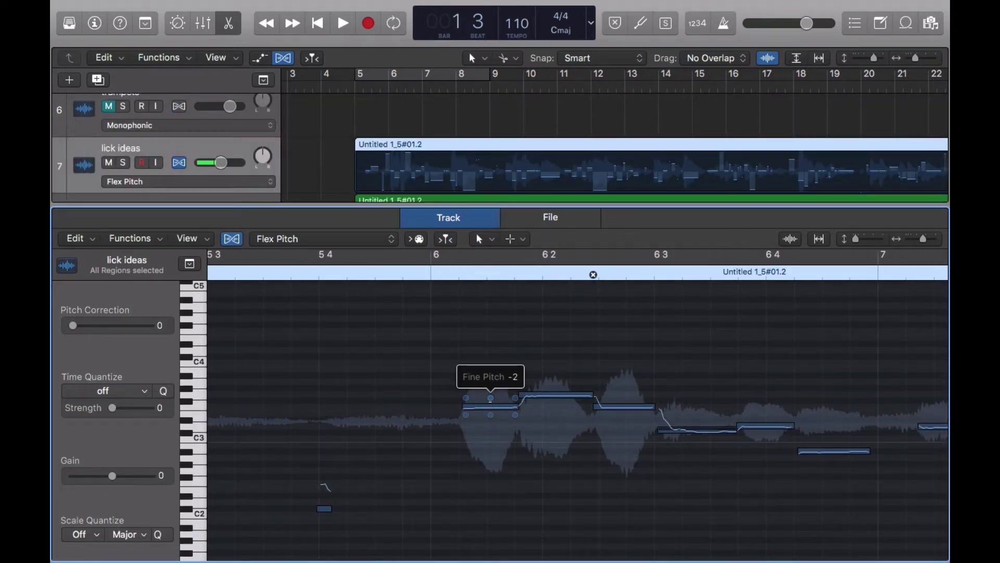
Step: Nudge the first flex-pitch note's pitch twice, then select the second note on G3
click(490, 398)
drag(476, 409, 478, 409)
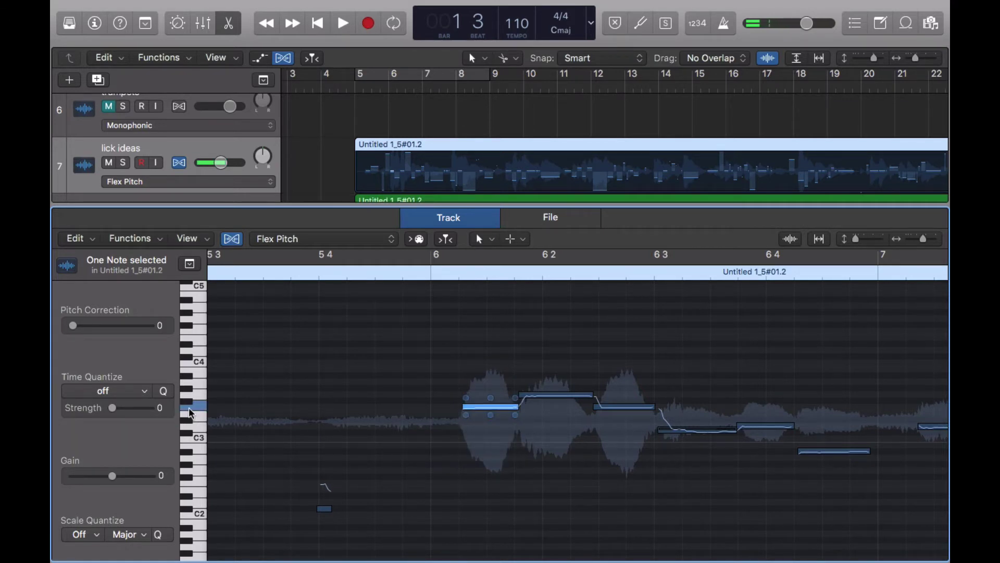
click(464, 406)
drag(485, 409, 485, 411)
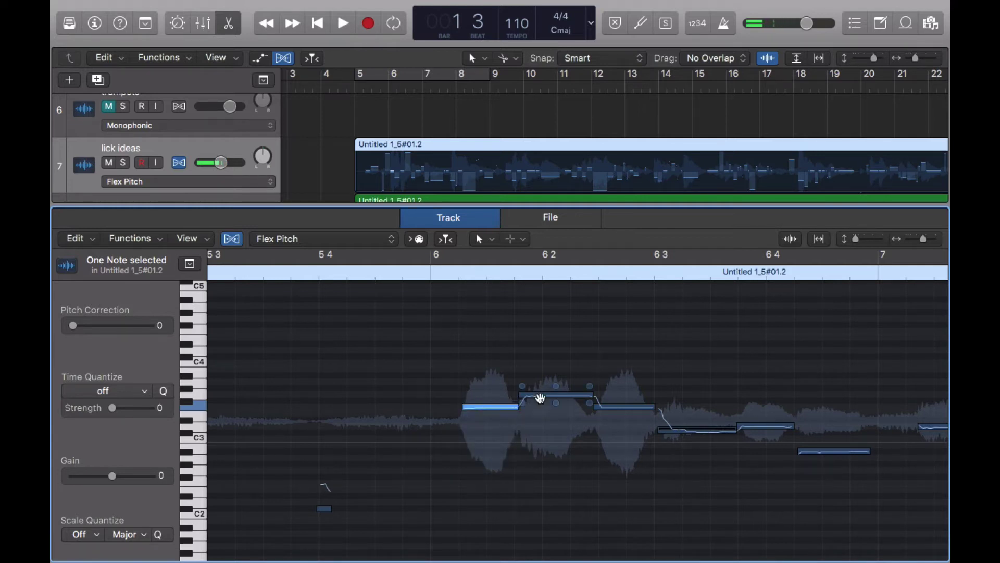
click(540, 399)
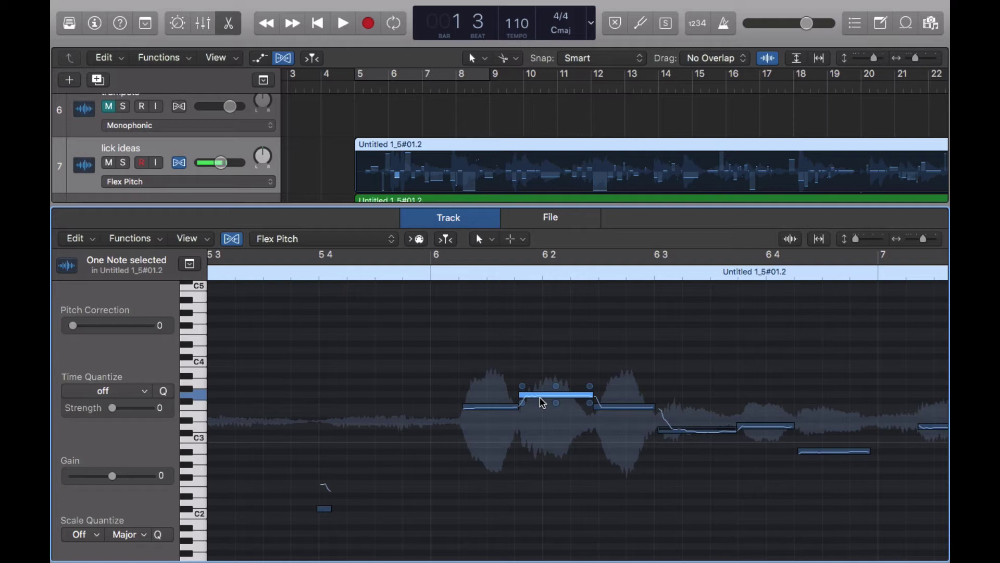
Step: Create the 'lick ideas 1' MIDI track from Flex Pitch data, close the editor, and select the new track
click(87, 240)
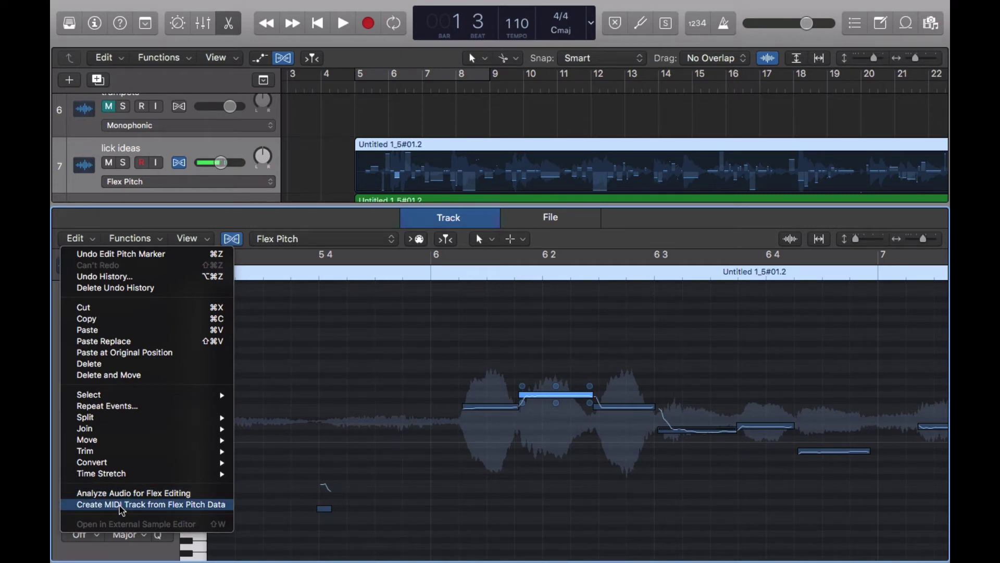
click(230, 28)
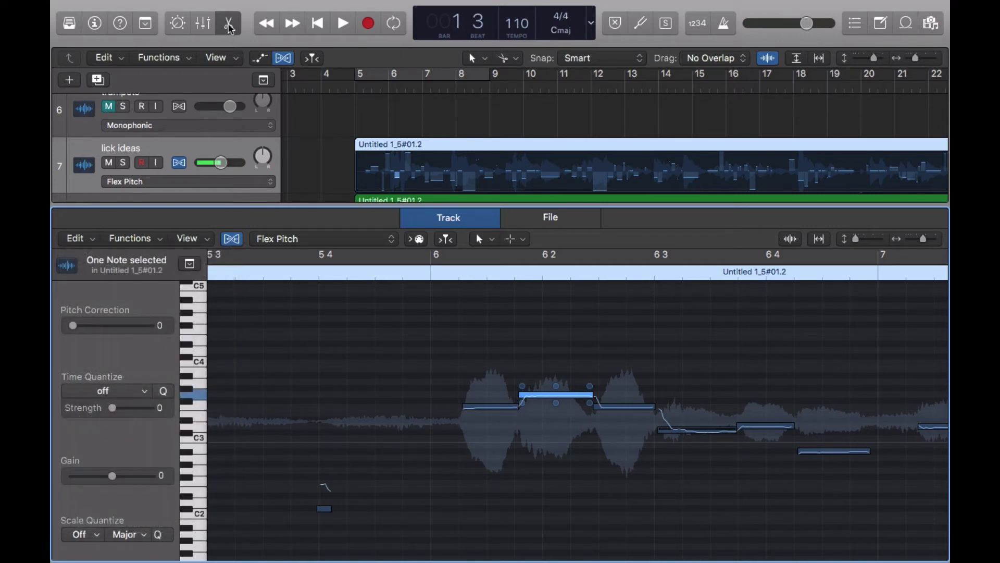
click(230, 29)
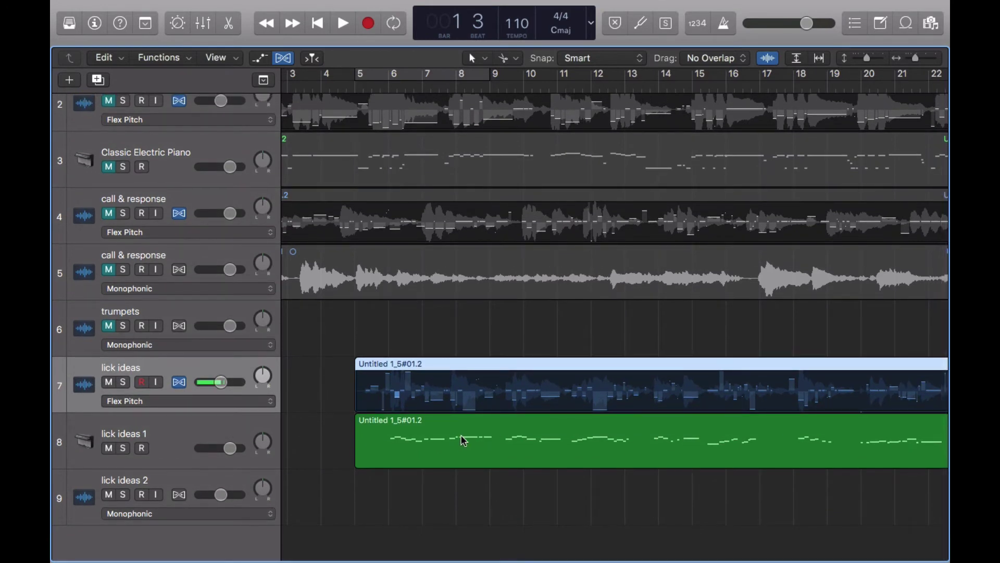
click(175, 434)
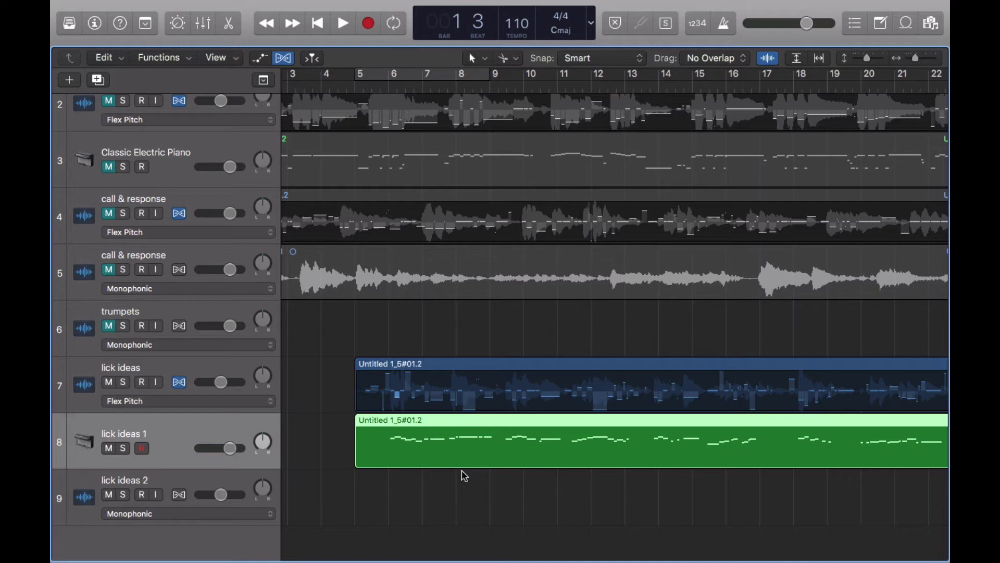
Step: Open the green lick ideas 1 region in the Piano Roll and select the F3 note at bar 6
double_click(442, 441)
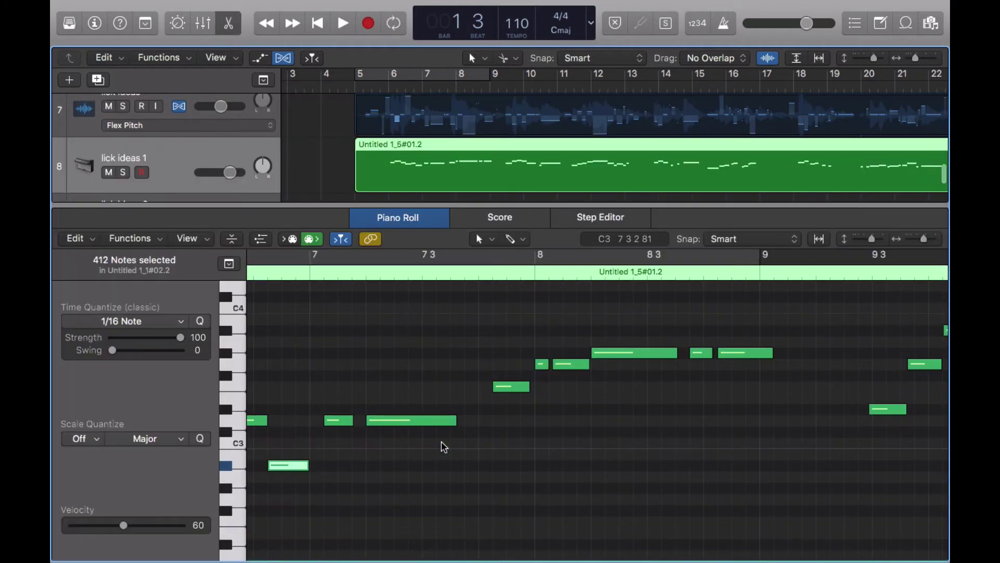
scroll(384, 419, right, 6)
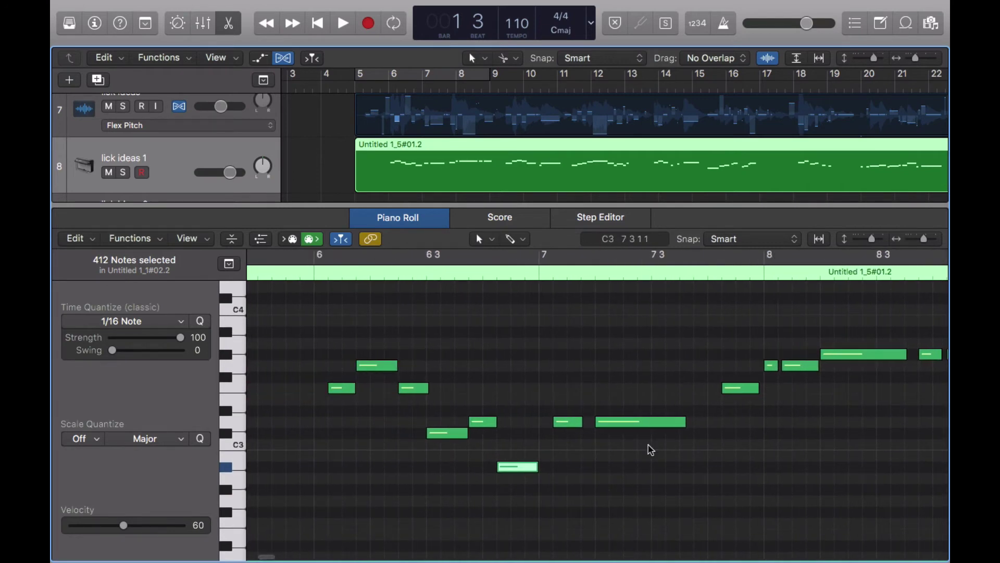
scroll(651, 450, up, 3)
scroll(652, 449, up, 3)
scroll(651, 450, down, 5)
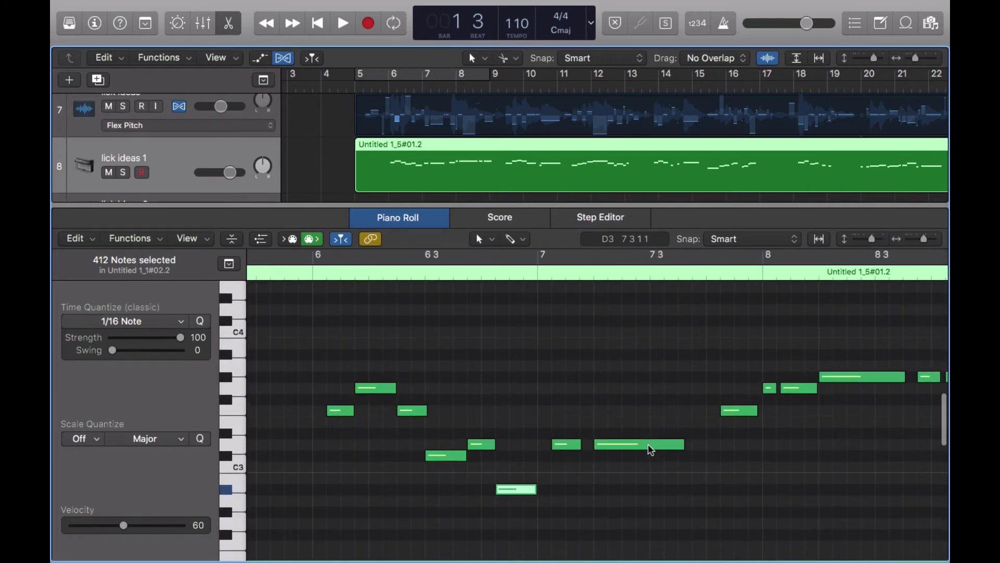
mouse_move(651, 449)
click(340, 410)
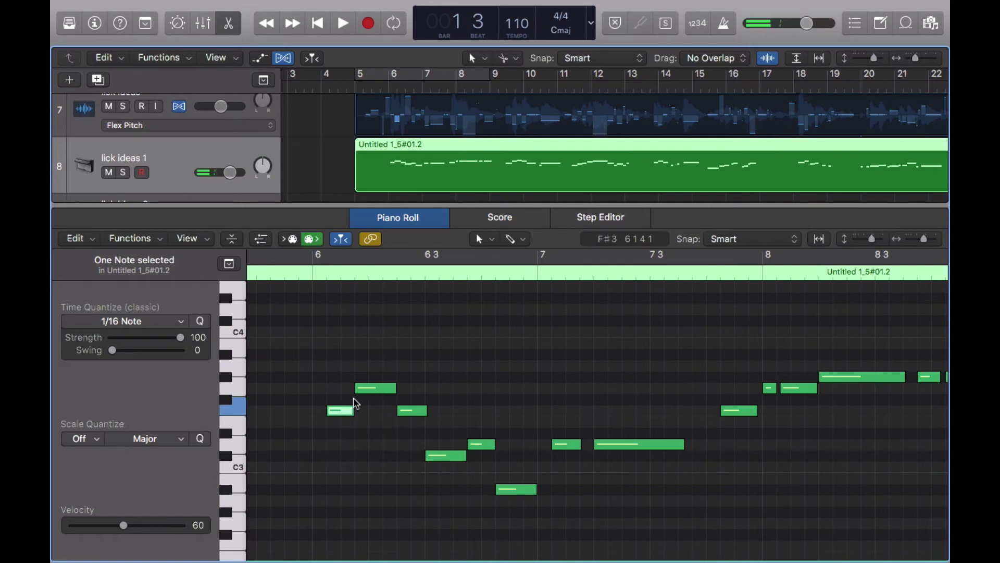
Step: Switch the editor to Score view and scroll the notation to bars 8–11
click(498, 218)
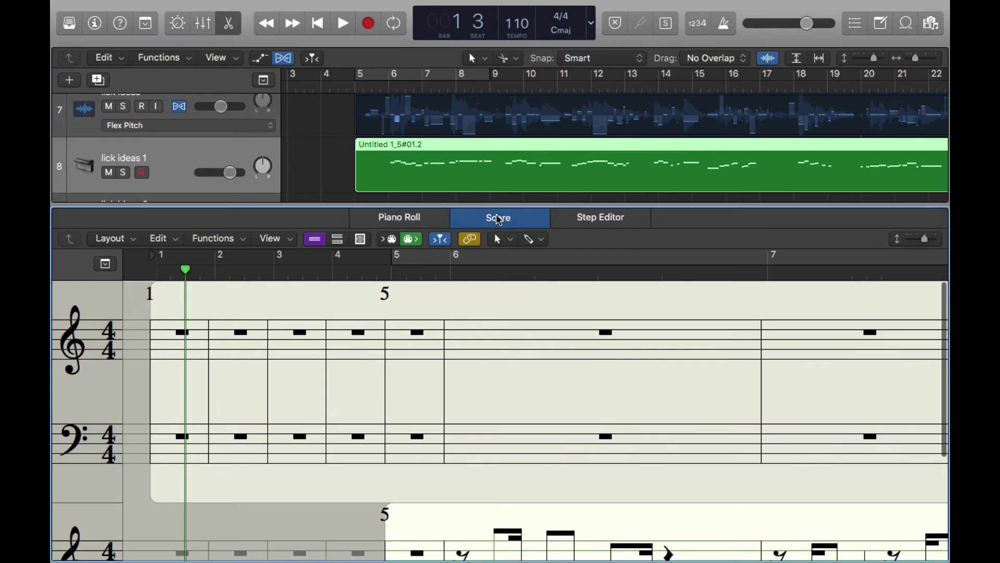
scroll(314, 374, down, 3)
scroll(617, 469, down, 2)
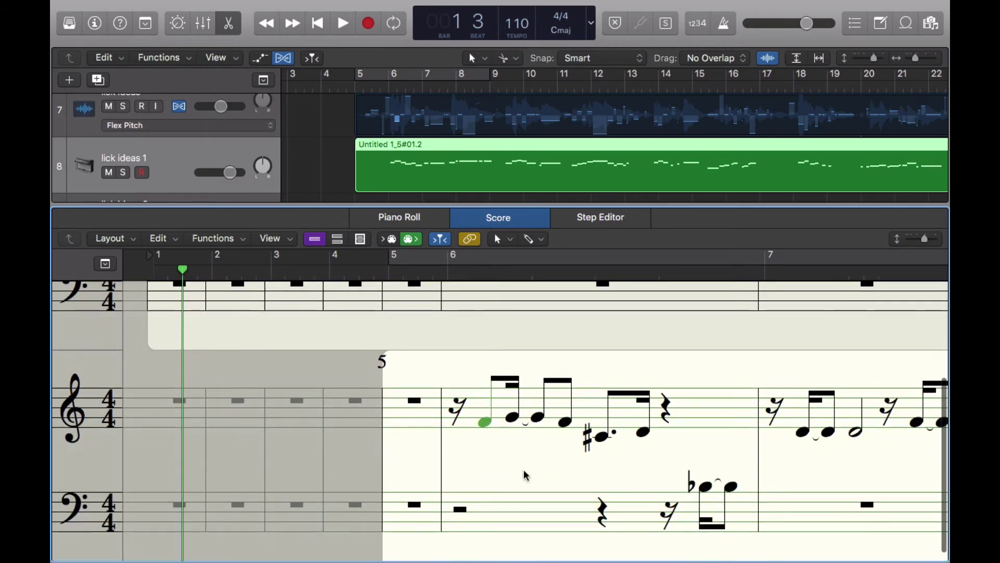
scroll(523, 468, right, 10)
scroll(523, 468, left, 5)
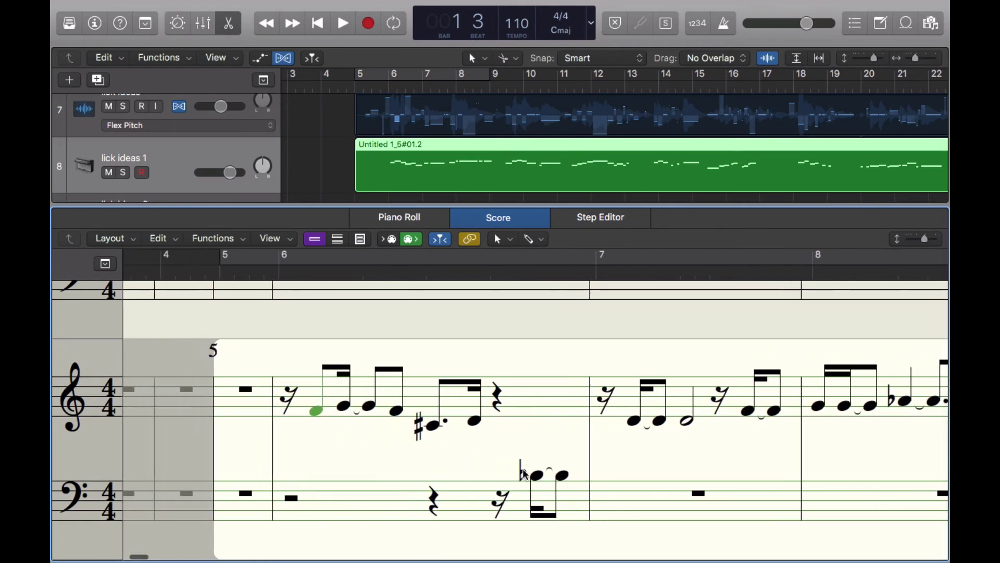
scroll(523, 467, right, 8)
scroll(523, 468, right, 1)
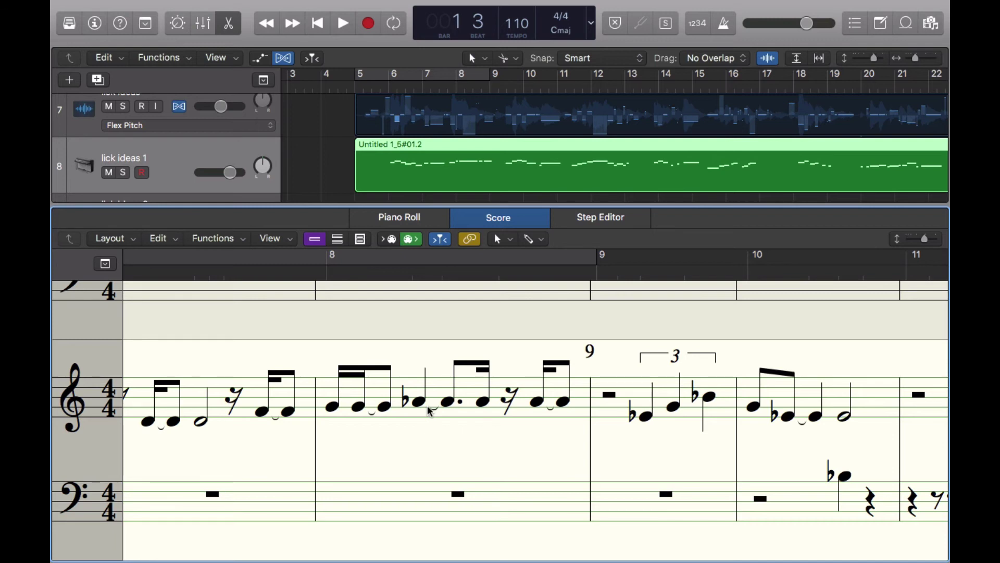
Step: Switch the editor back to the Piano Roll showing the lick ideas 1 notes
click(401, 217)
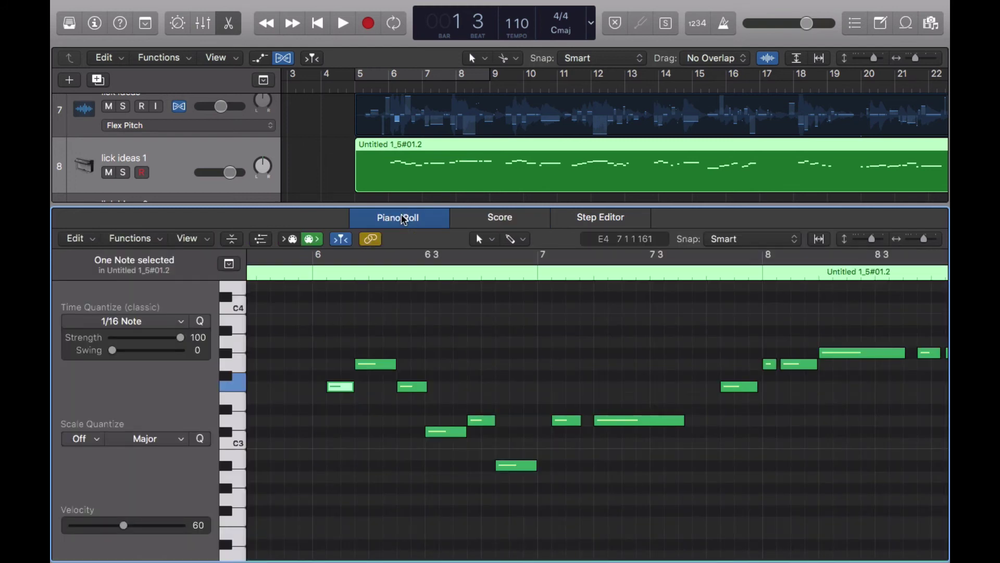